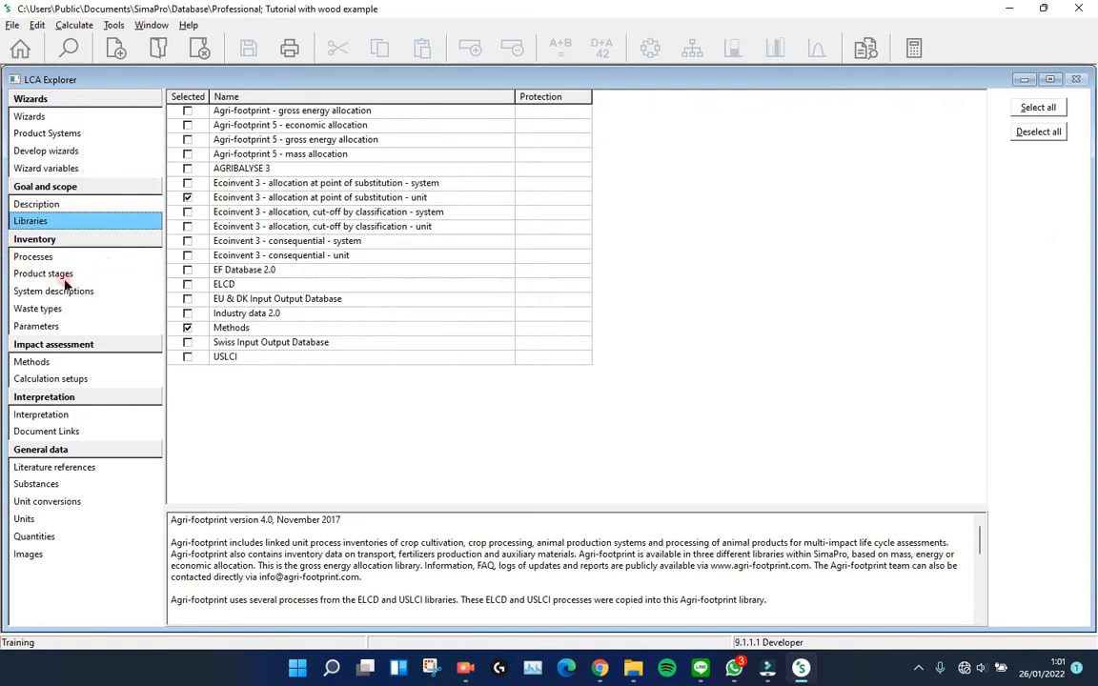
Create a new material process in the Wood category of the inventory processes and name its product output "Felled tree".
{"action": "left_click", "coordinate": [32, 257]}
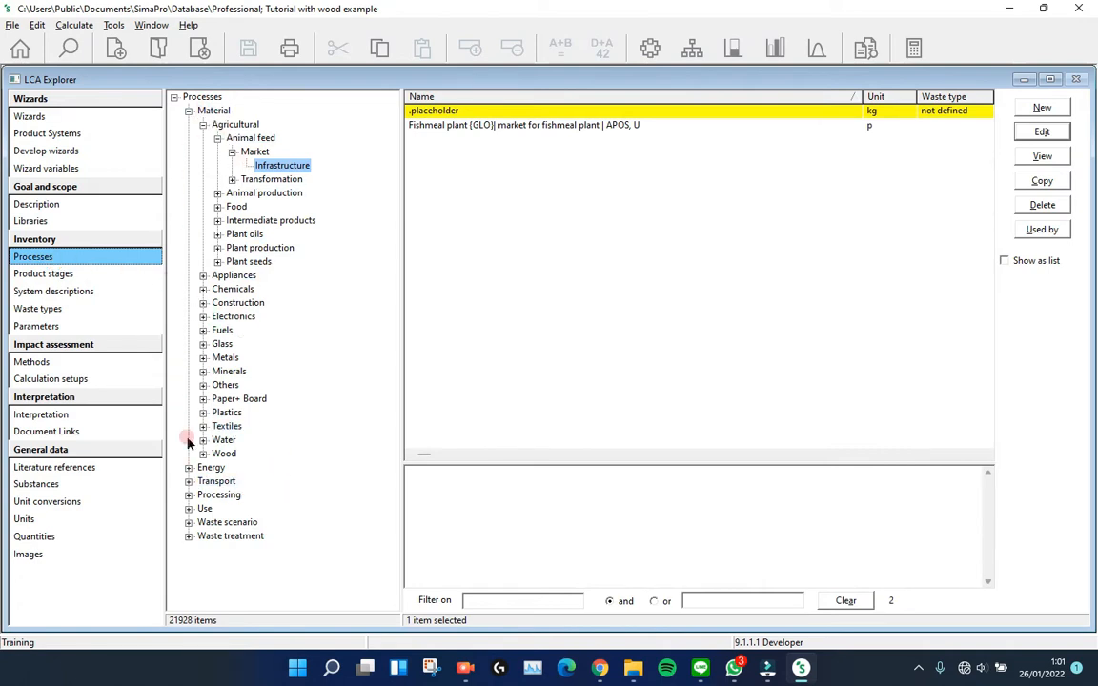
{"action": "left_click", "coordinate": [226, 454]}
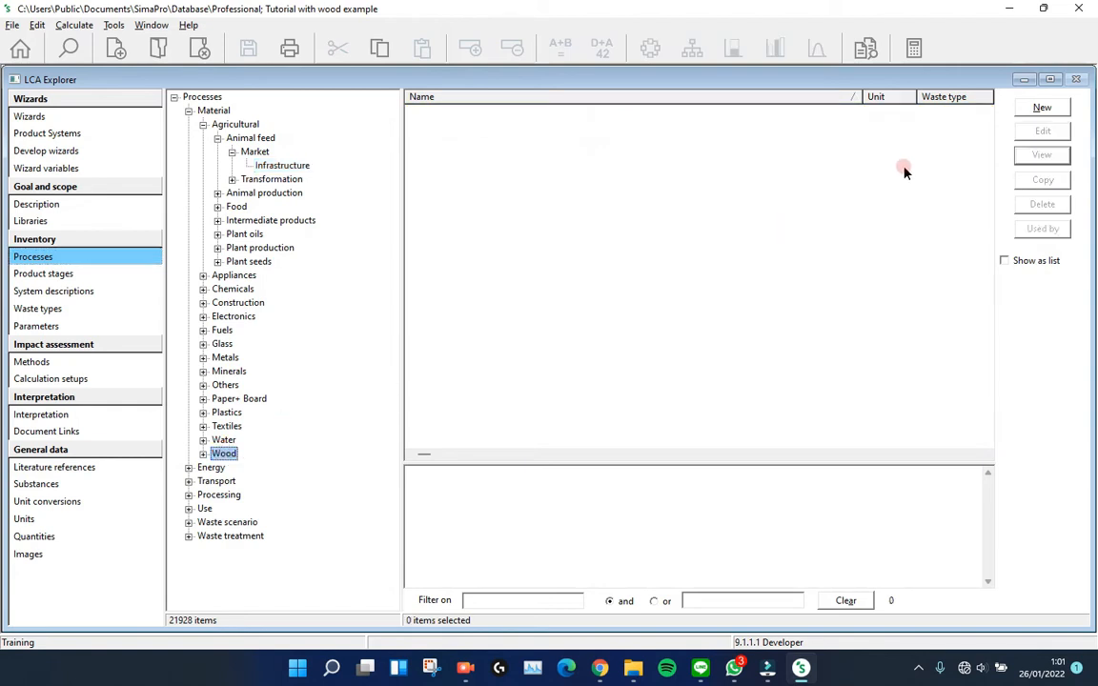
{"action": "left_click", "coordinate": [1042, 108]}
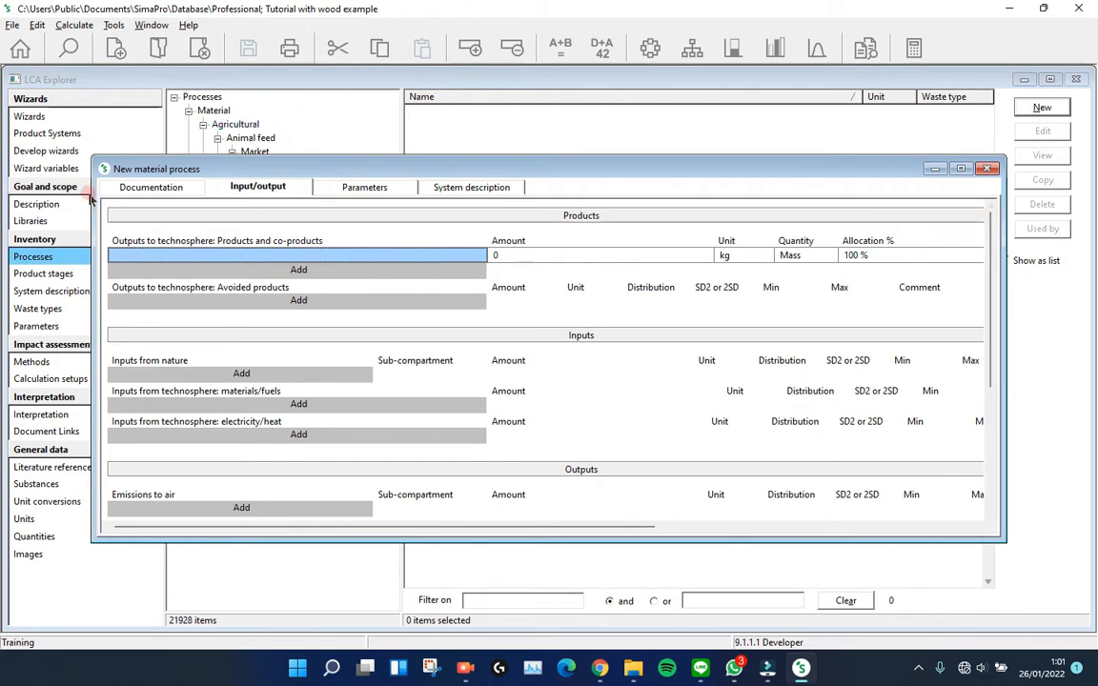
{"action": "left_click", "coordinate": [181, 253]}
{"action": "type", "text": "Felled tree"}
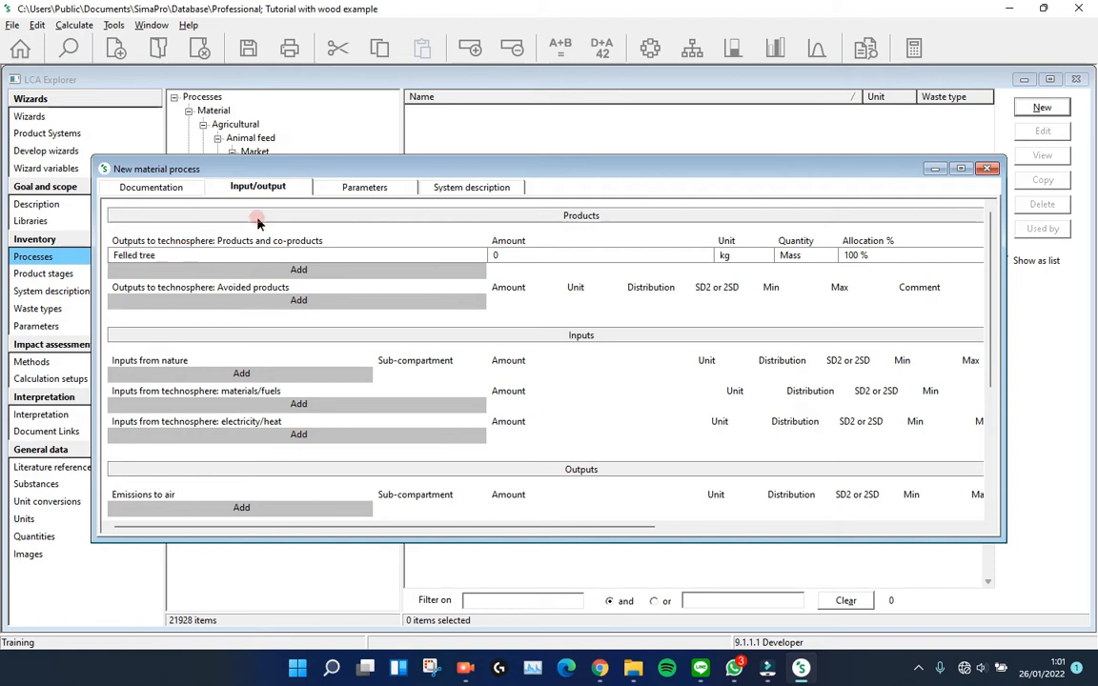
Set the Felled tree product output to an amount of 1 ton.
{"action": "left_click", "coordinate": [353, 235]}
{"action": "left_click", "coordinate": [526, 253]}
{"action": "type", "text": "1"}
{"action": "left_click", "coordinate": [740, 255]}
{"action": "left_click", "coordinate": [744, 255]}
{"action": "left_click", "coordinate": [742, 314]}
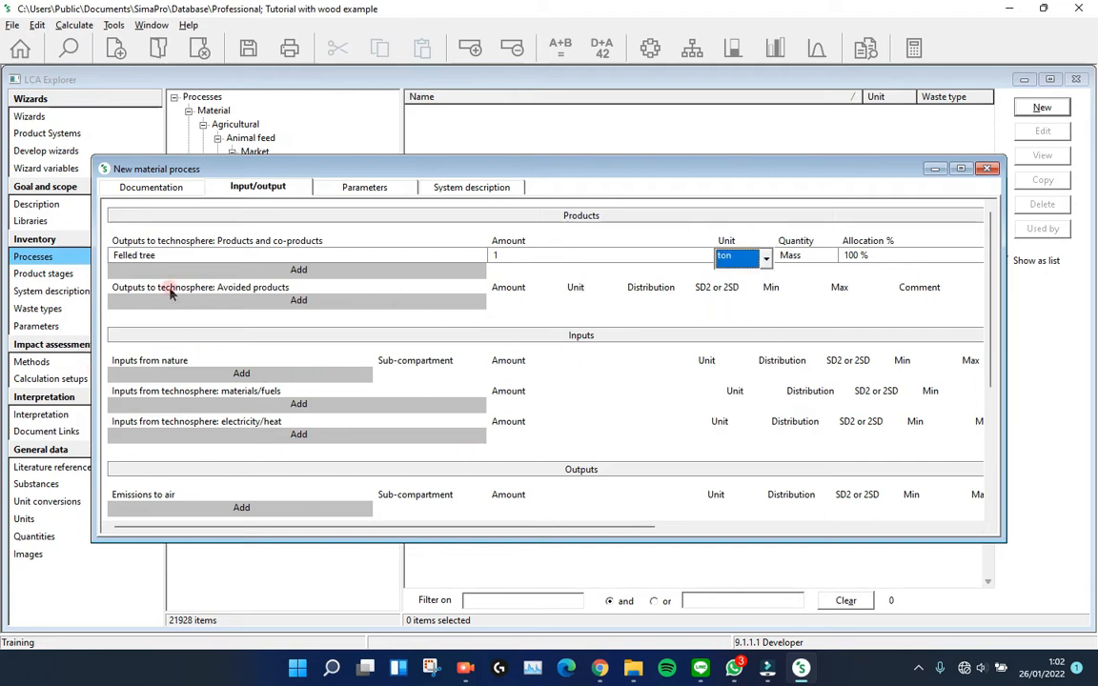
{"action": "left_click", "coordinate": [543, 412]}
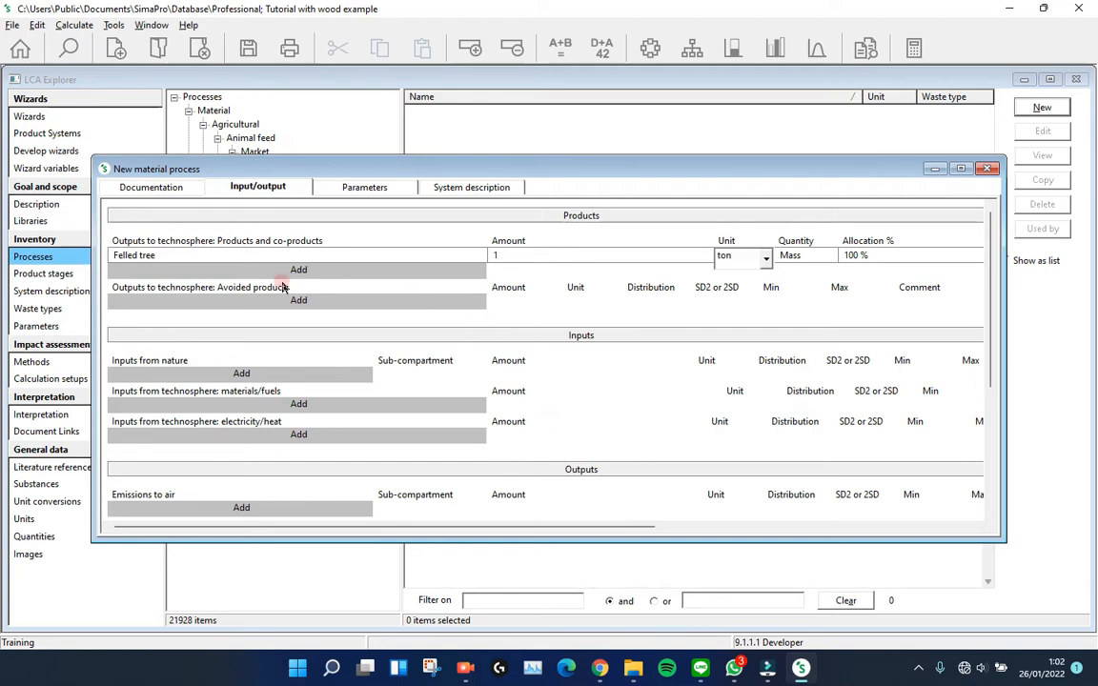
Add "Wood, unspecified, standing/kg" in ground as an input from nature, filtering the raw materials on "wood".
{"action": "left_click", "coordinate": [239, 375]}
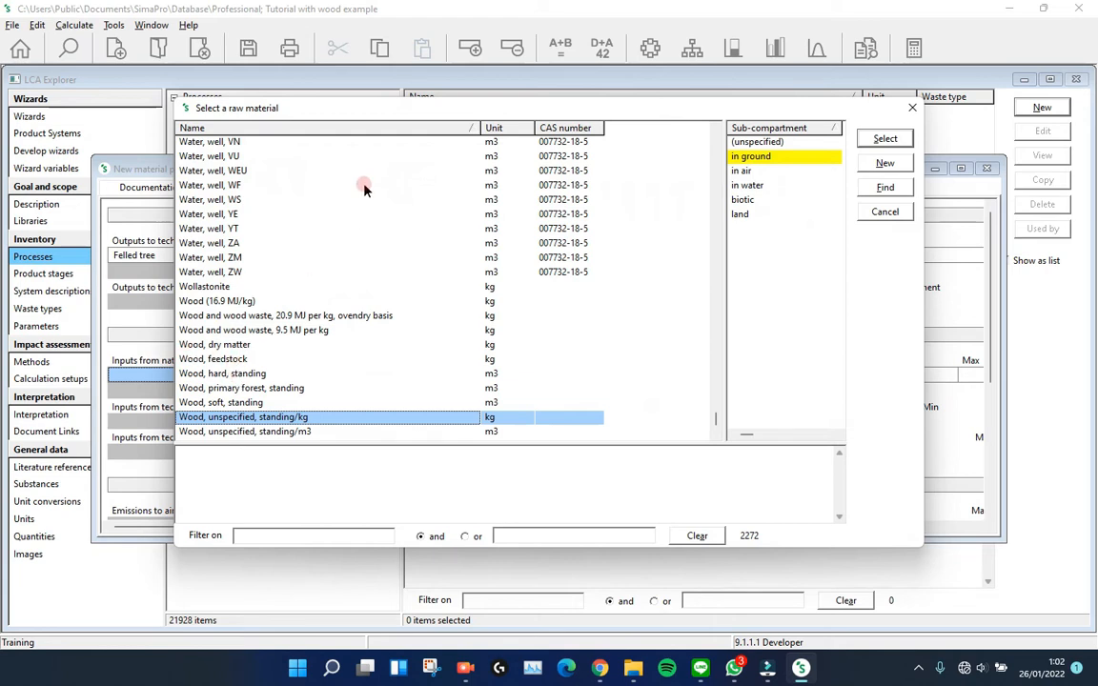
{"action": "mouse_move", "coordinate": [543, 112]}
{"action": "left_mouse_down"}
{"action": "mouse_move", "coordinate": [678, 116]}
{"action": "mouse_move", "coordinate": [547, 103]}
{"action": "left_mouse_up"}
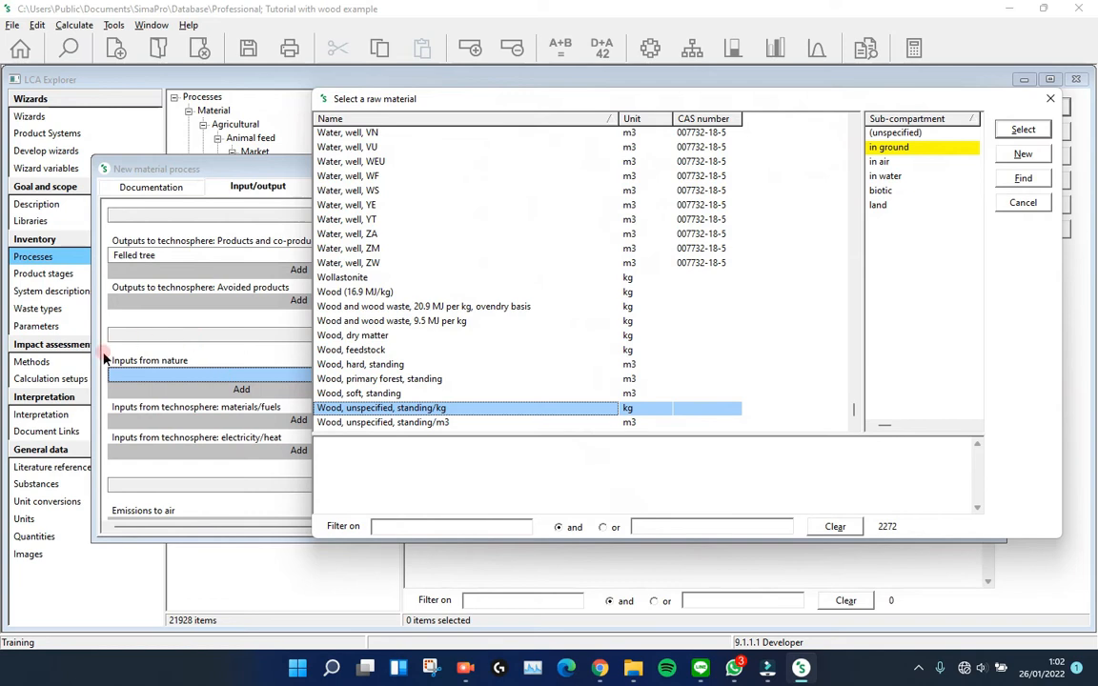
{"action": "left_click", "coordinate": [389, 523]}
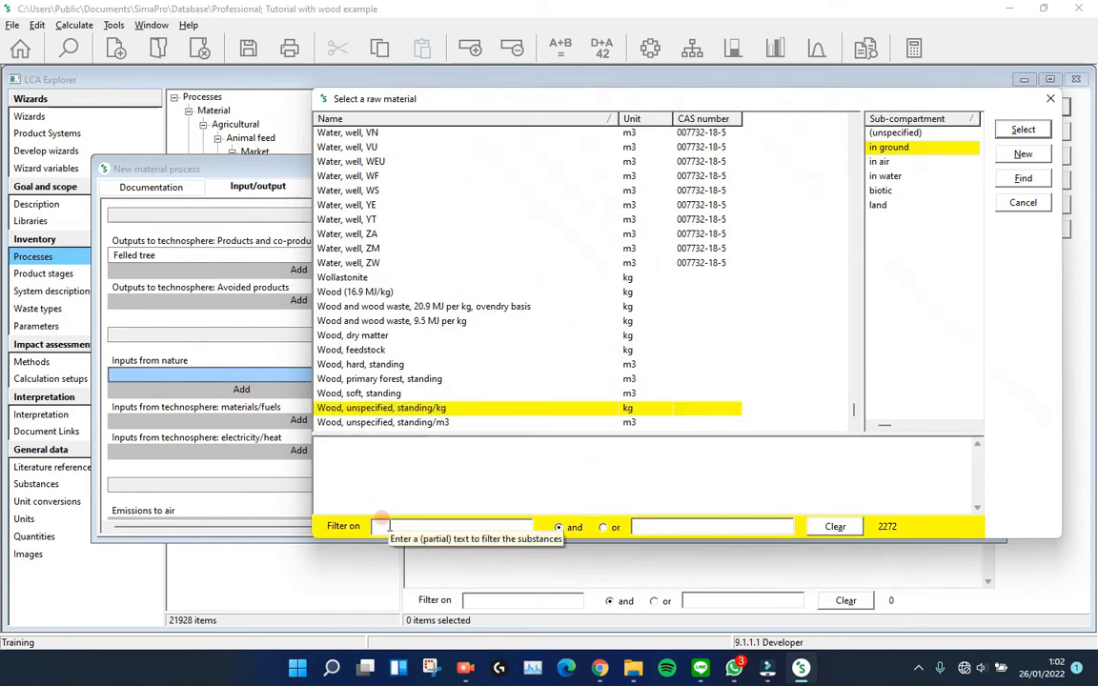
{"action": "type", "text": "wood"}
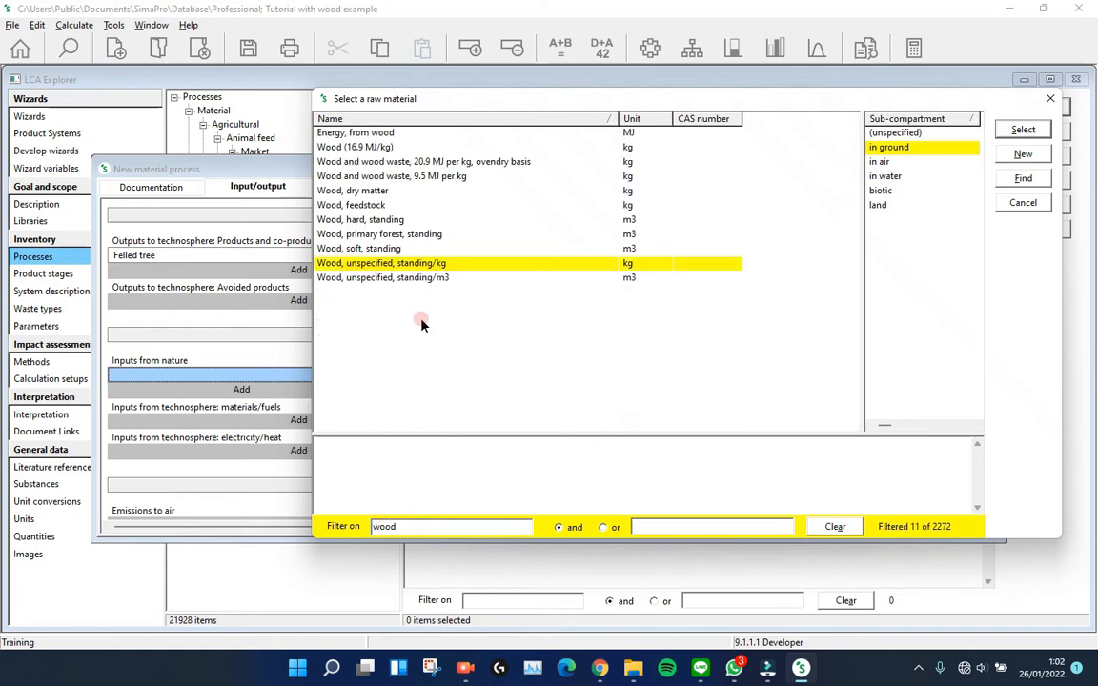
{"action": "double_click", "coordinate": [441, 267]}
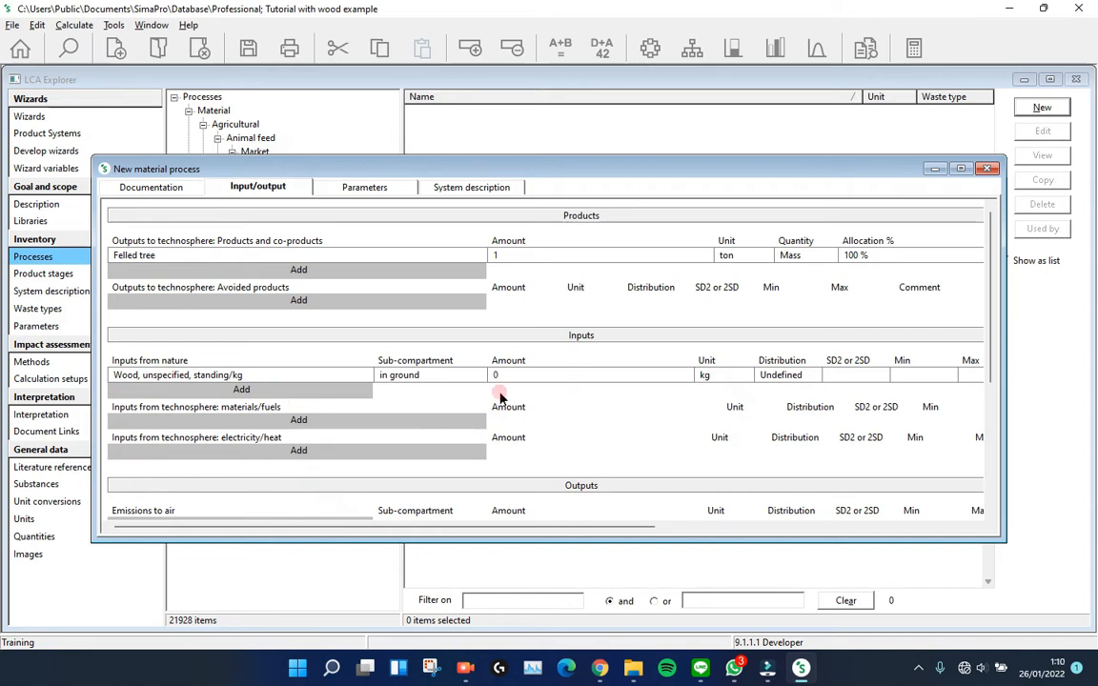
Add "Chain sawing" from the Wood processing category as a materials/fuels input with an amount of 3 min.
{"action": "left_click", "coordinate": [351, 418]}
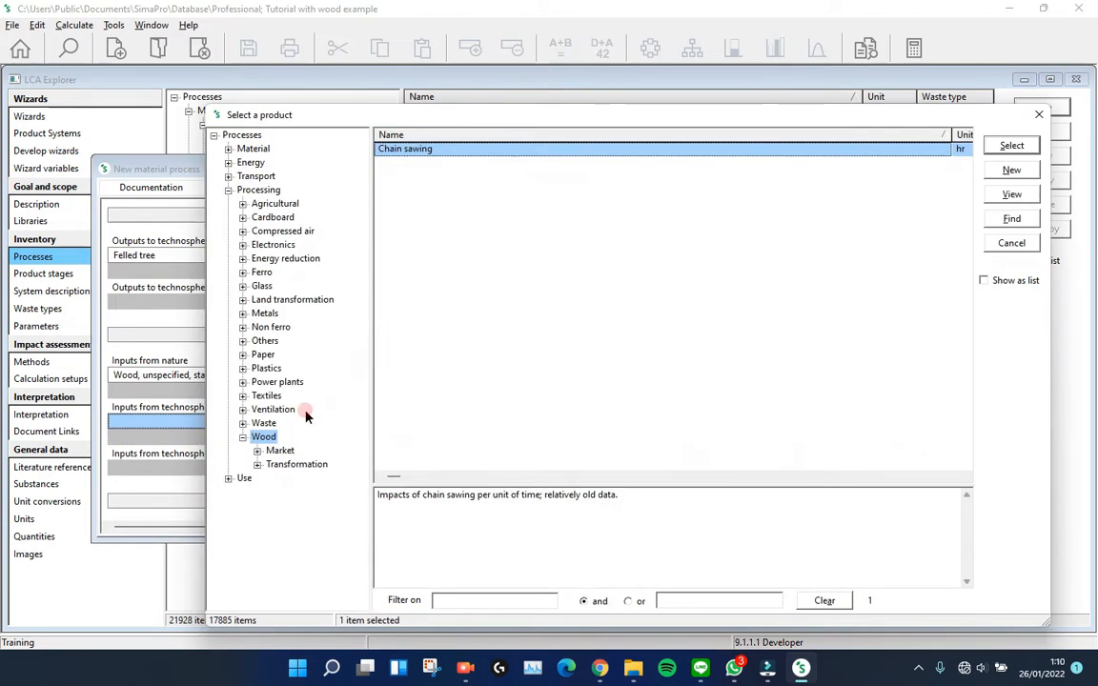
{"action": "left_click", "coordinate": [264, 438]}
{"action": "double_click", "coordinate": [428, 153]}
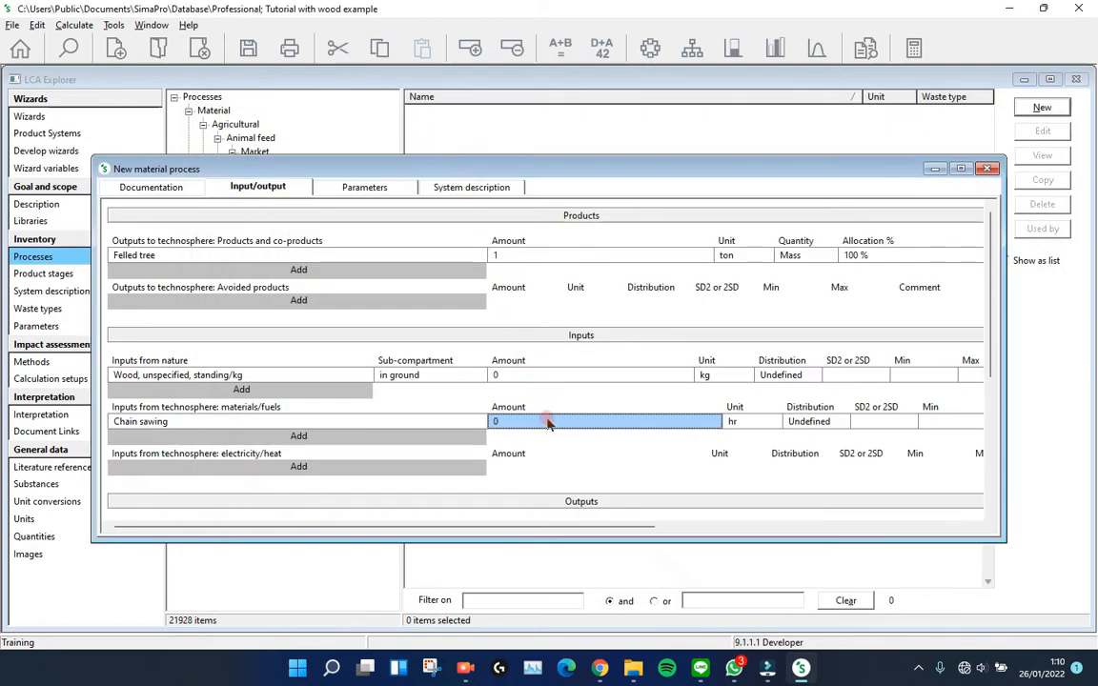
{"action": "left_click", "coordinate": [735, 421]}
{"action": "type", "text": "3"}
{"action": "left_click", "coordinate": [748, 422]}
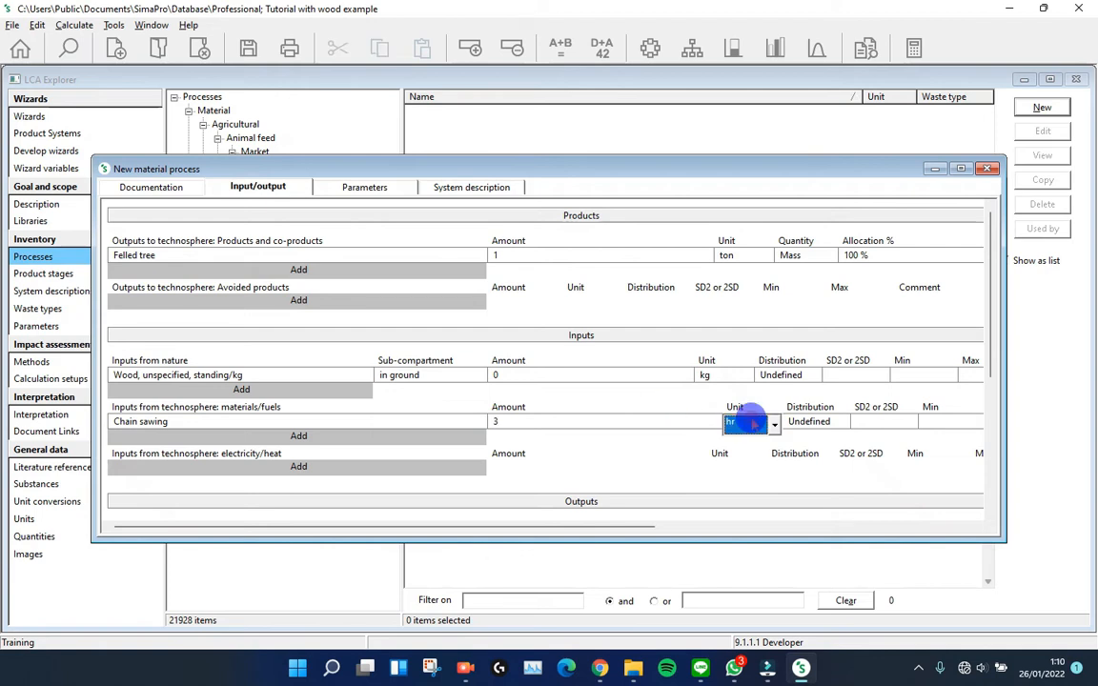
{"action": "left_click", "coordinate": [752, 420]}
{"action": "left_click", "coordinate": [734, 462]}
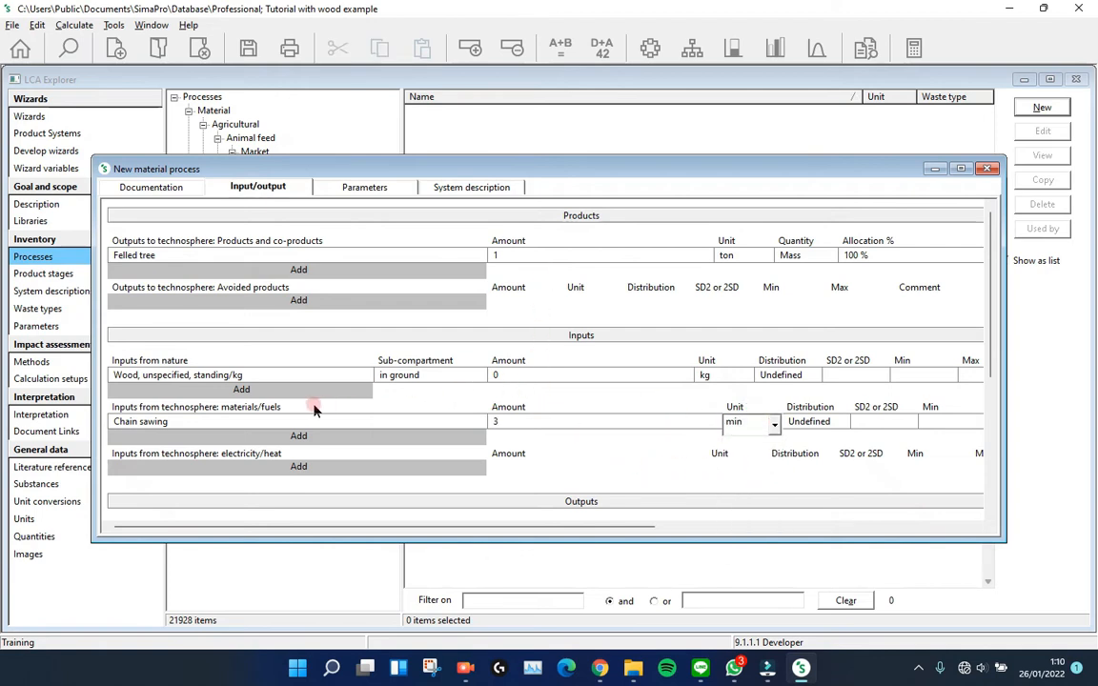
Set the standing wood input from nature to 1.25 ton.
{"action": "left_click", "coordinate": [584, 376]}
{"action": "type", "text": "1.25"}
{"action": "left_click", "coordinate": [729, 377]}
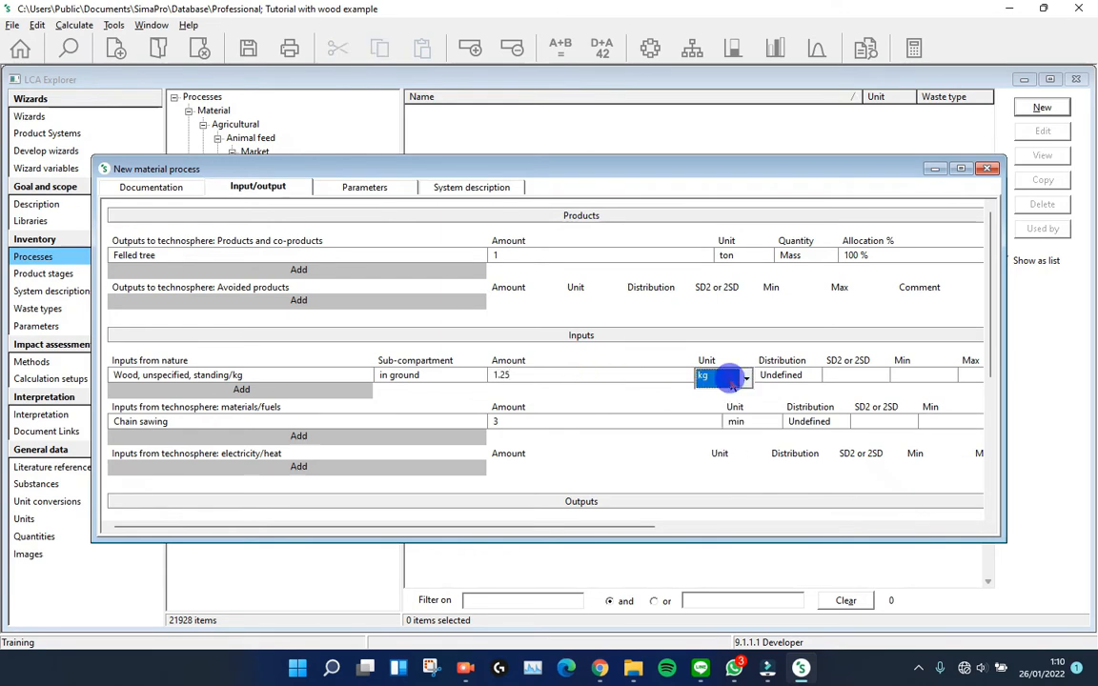
{"action": "left_click", "coordinate": [728, 376]}
{"action": "left_click", "coordinate": [723, 442]}
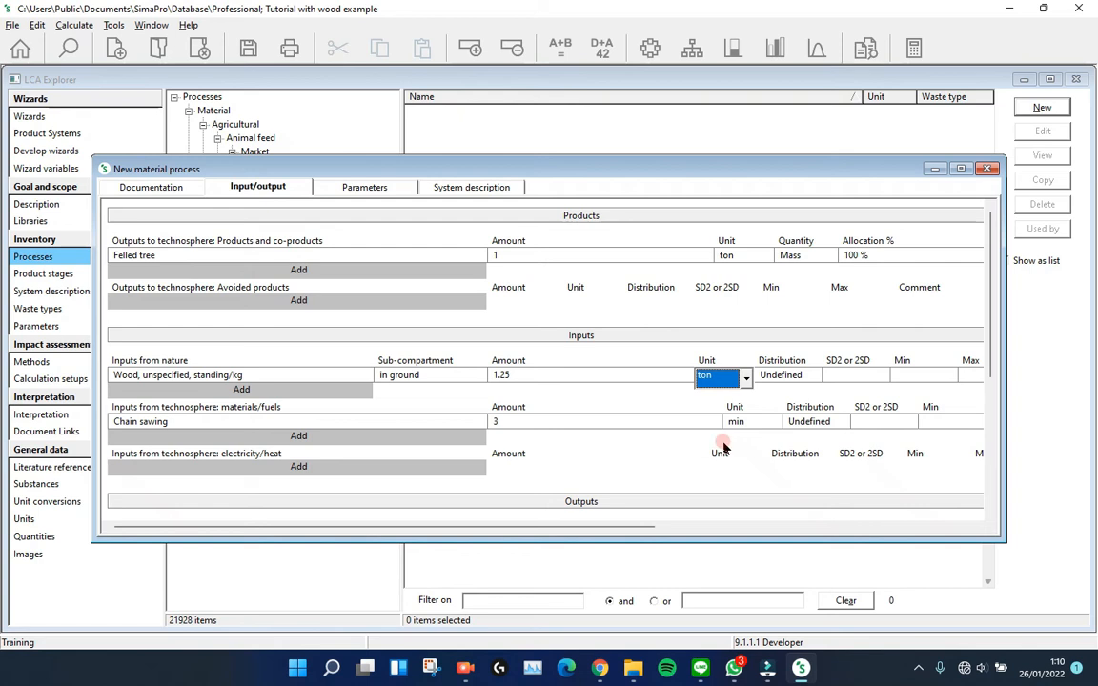
{"action": "left_click", "coordinate": [537, 464]}
Add "Wood waste" as a final waste flow with an amount of 0.25 ton, filtering the waste flows on "wood".
{"action": "scroll", "coordinate": [520, 461], "scroll_direction": "down", "scroll_amount": 5}
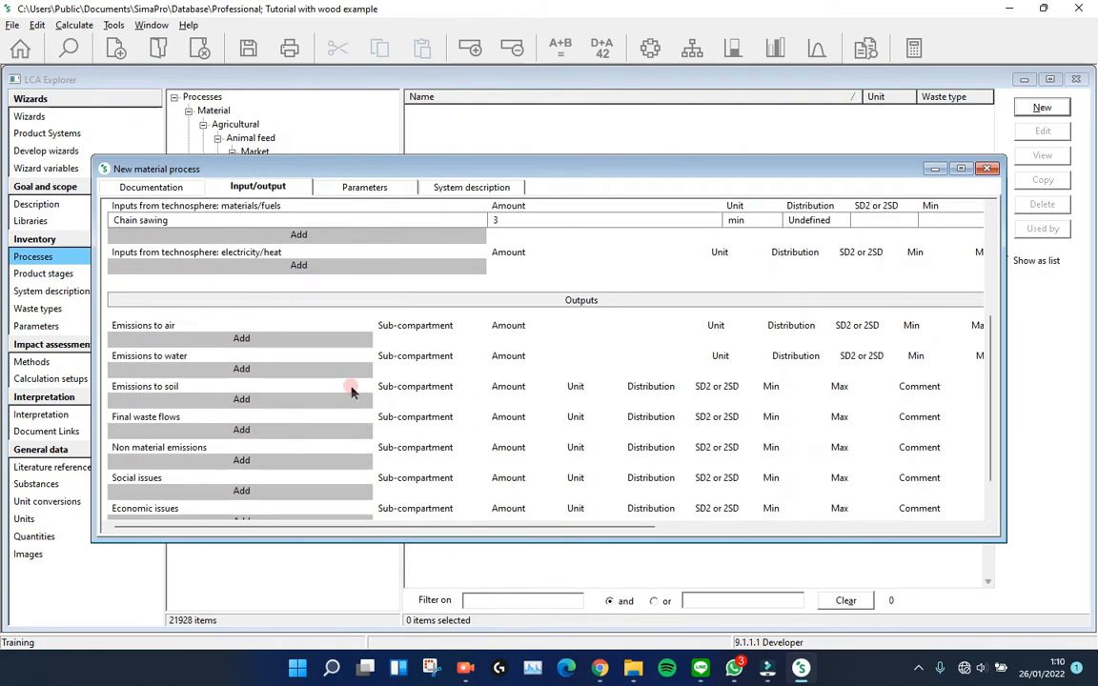
{"action": "scroll", "coordinate": [372, 419], "scroll_direction": "down", "scroll_amount": 1}
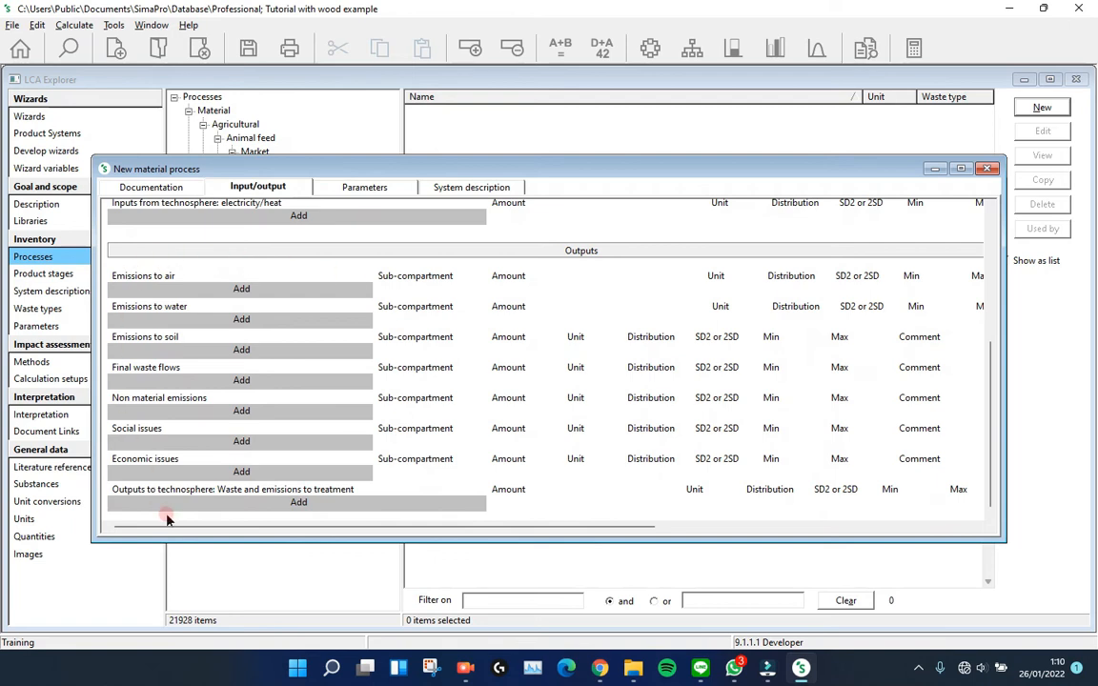
{"action": "left_click", "coordinate": [155, 380]}
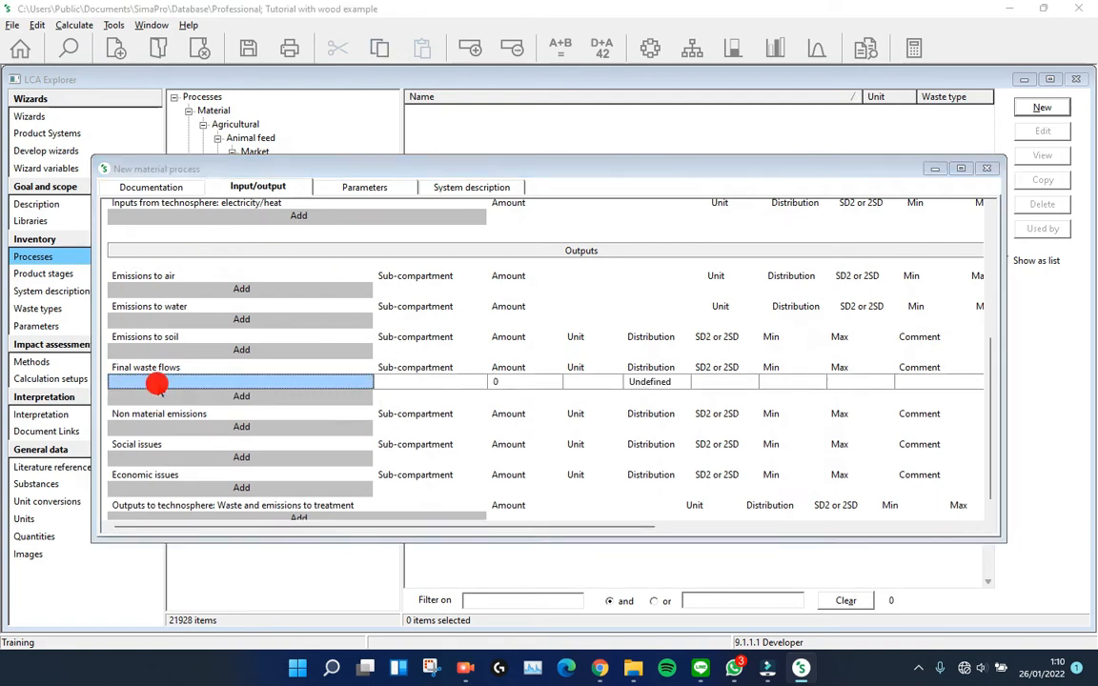
{"action": "left_click", "coordinate": [280, 537]}
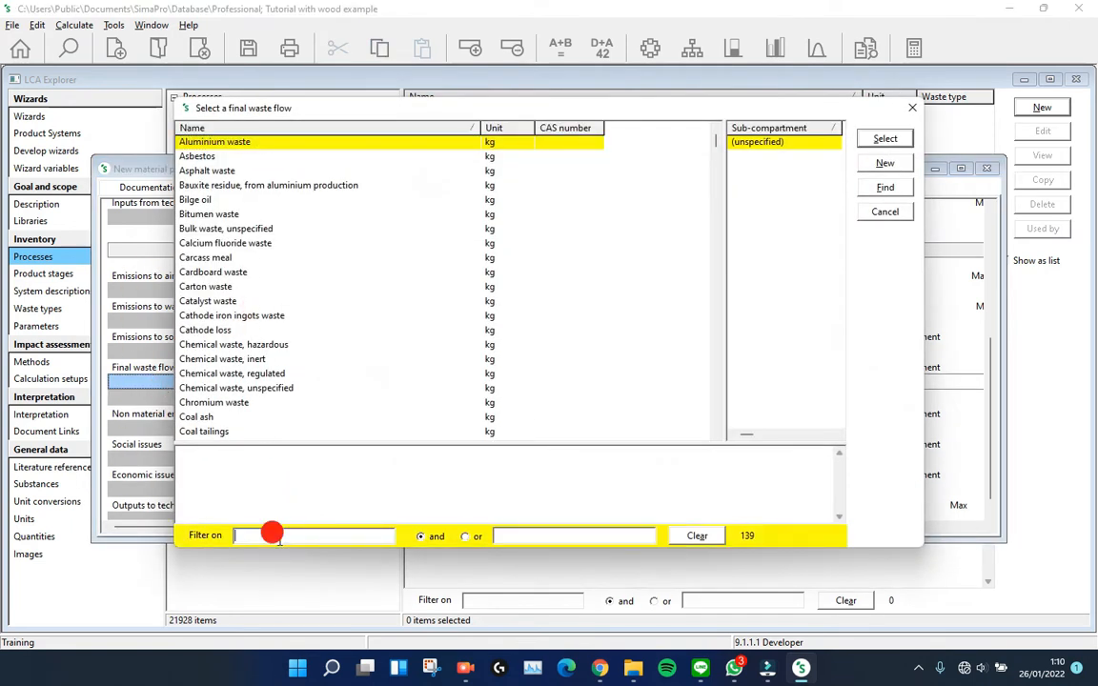
{"action": "type", "text": "wood"}
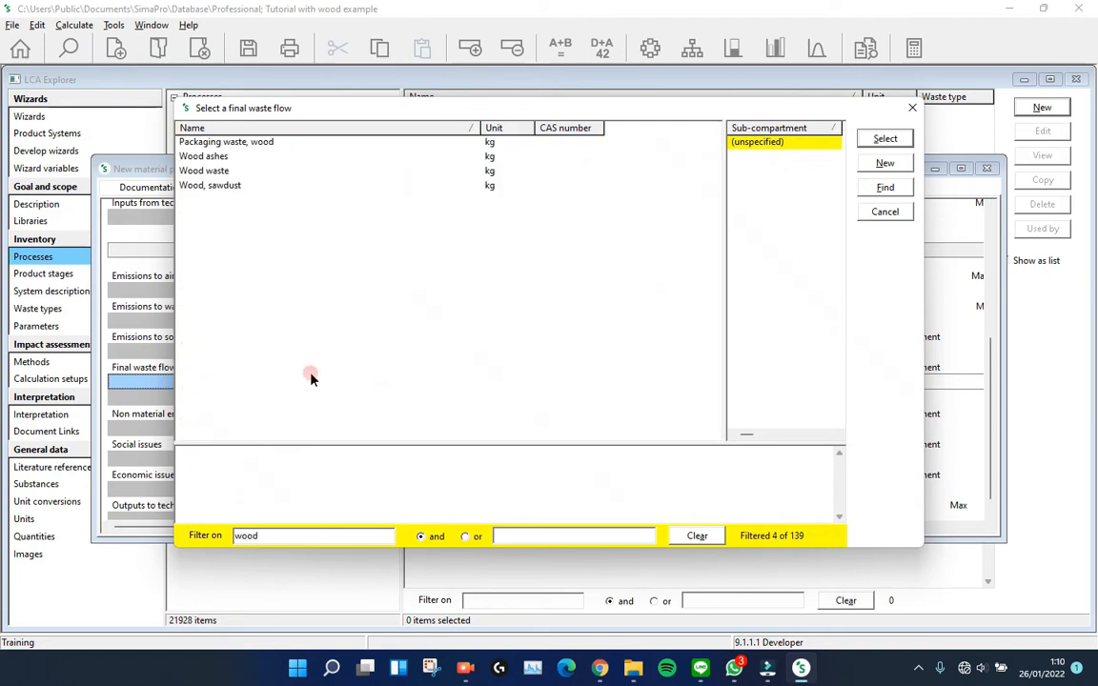
{"action": "double_click", "coordinate": [239, 171]}
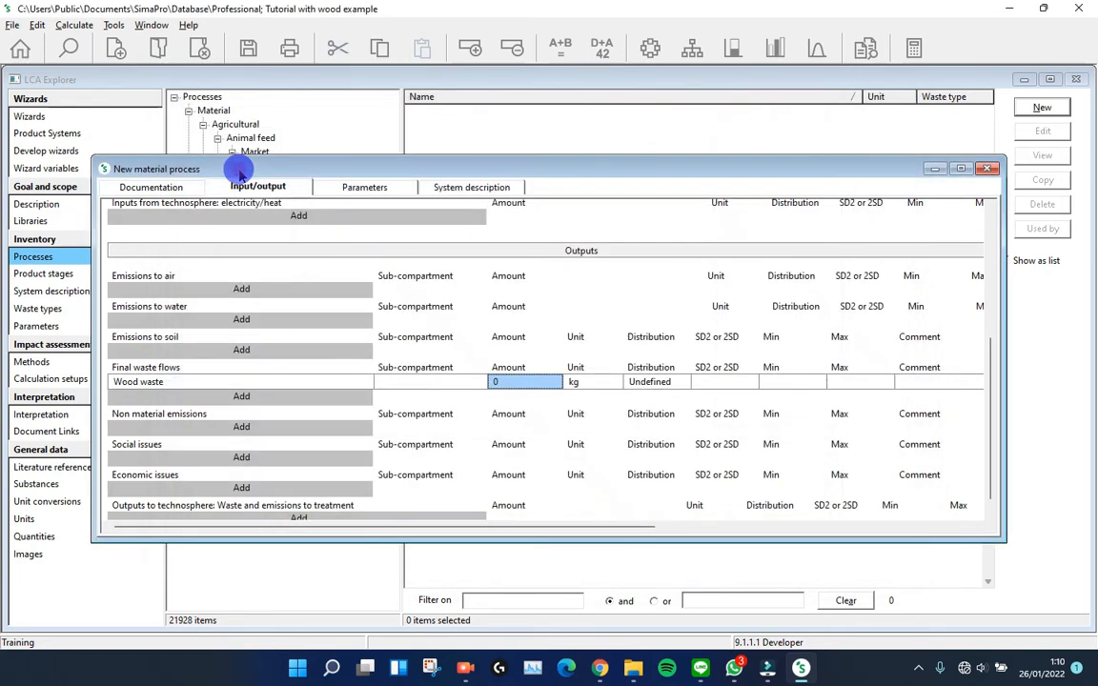
{"action": "left_click", "coordinate": [579, 385]}
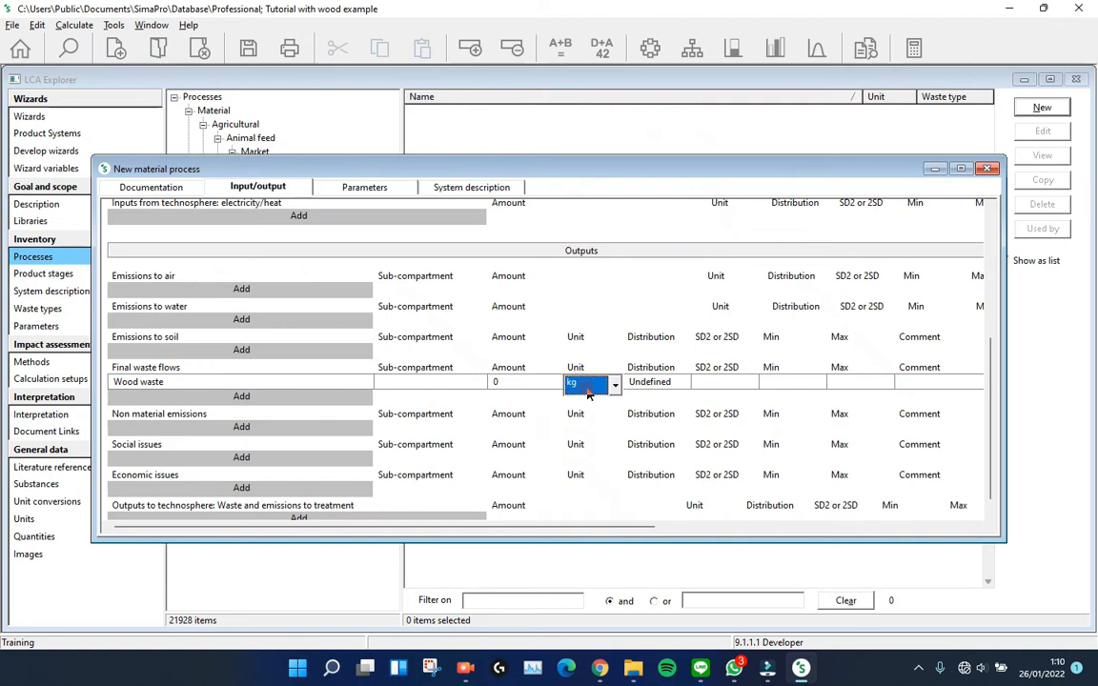
{"action": "left_click", "coordinate": [589, 387]}
{"action": "left_click", "coordinate": [586, 444]}
{"action": "left_click", "coordinate": [531, 381]}
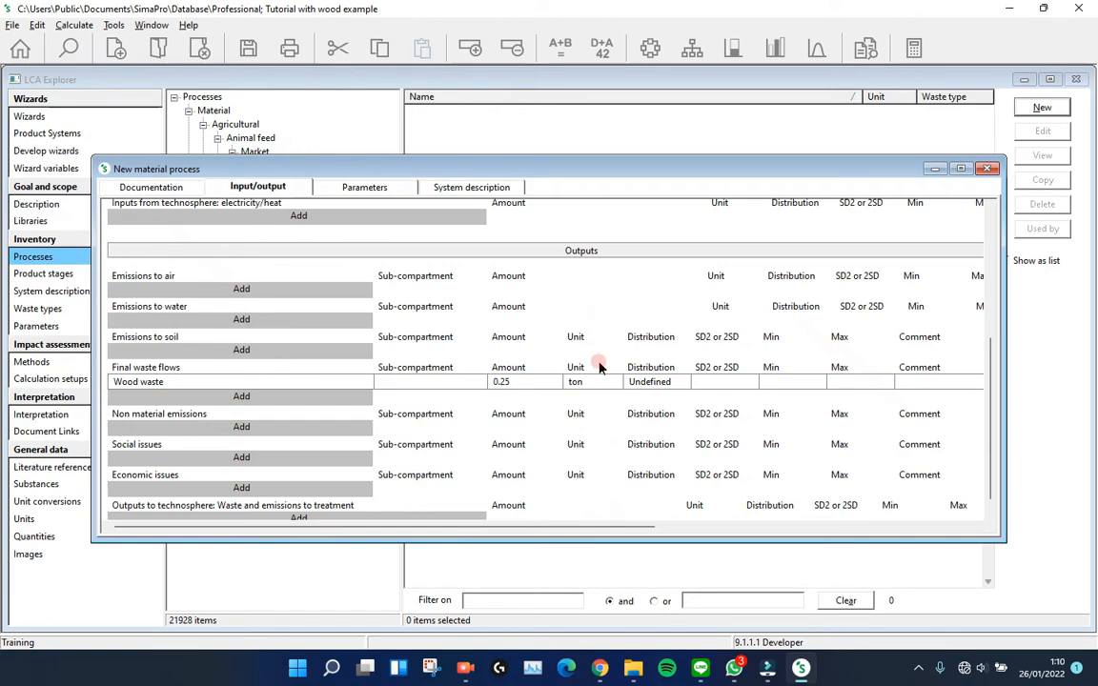
Save the Felled tree process, review its inputs and outputs, and open its documentation page.
{"action": "scroll", "coordinate": [599, 368], "scroll_direction": "up", "scroll_amount": 5}
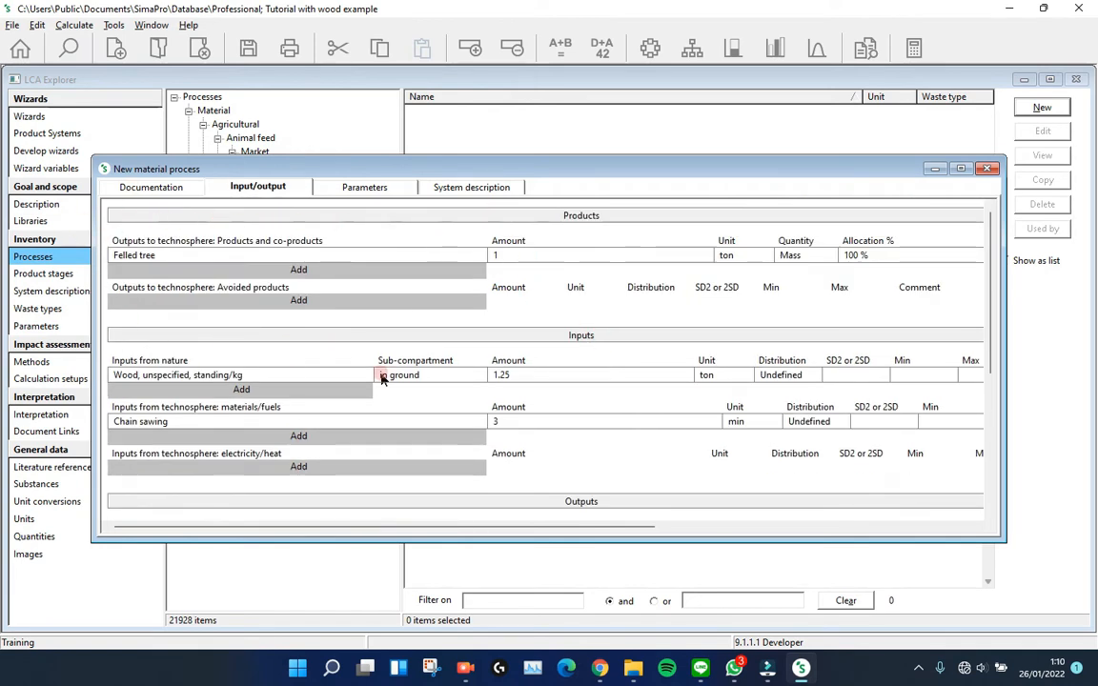
{"action": "key", "text": "ctrl+s"}
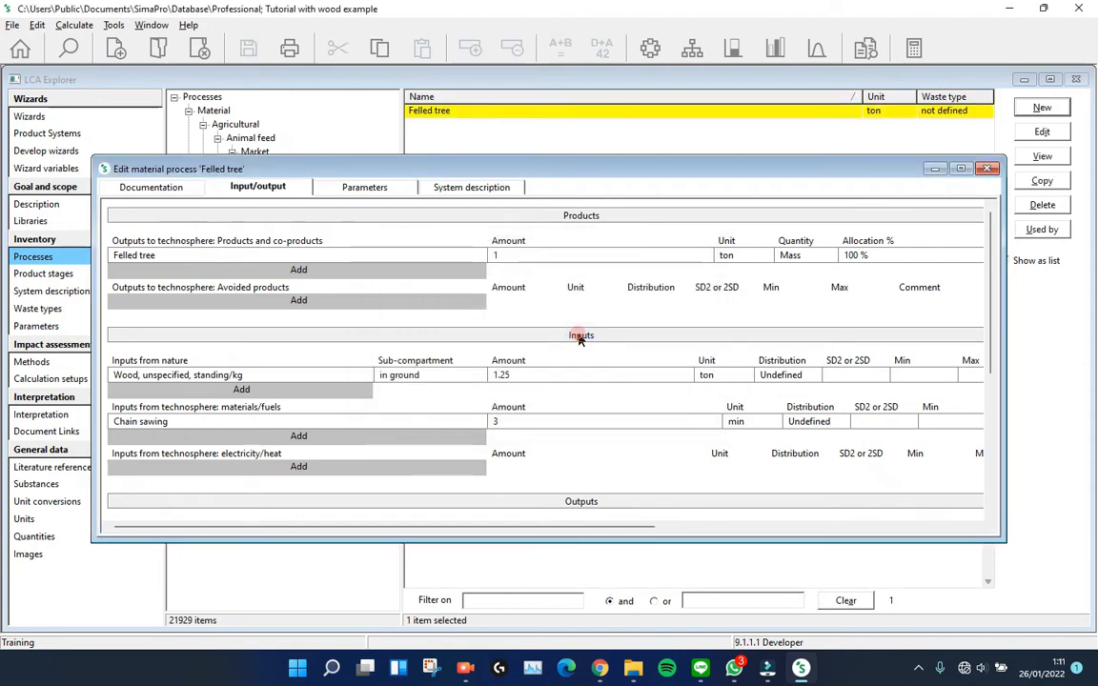
{"action": "scroll", "coordinate": [558, 331], "scroll_direction": "down", "scroll_amount": 5}
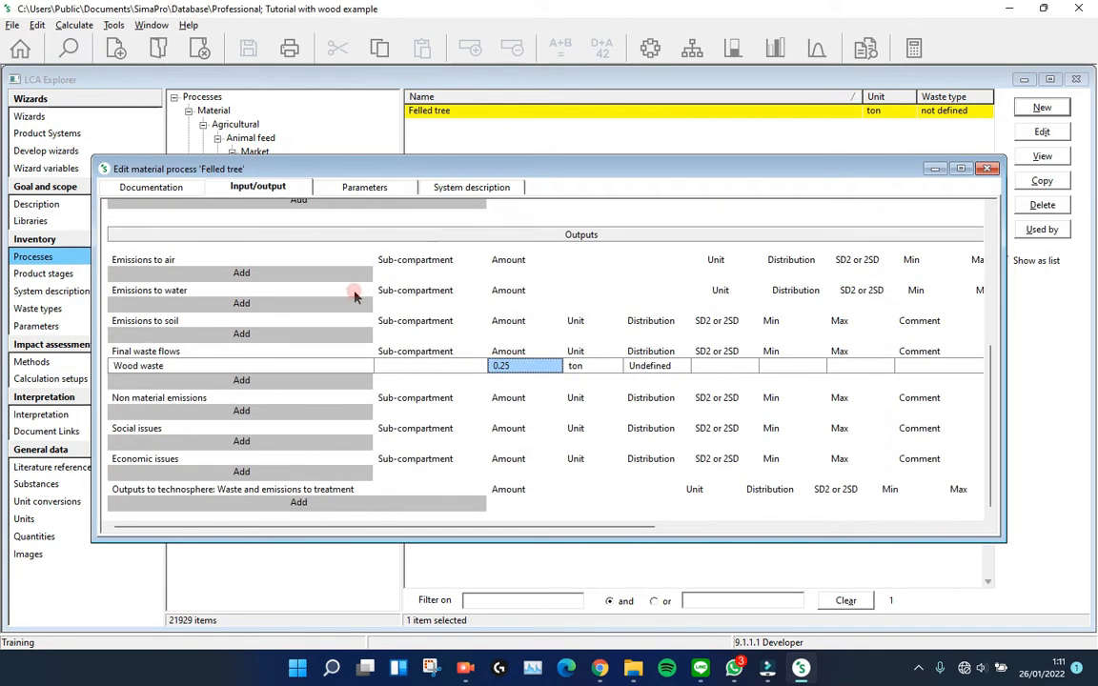
{"action": "scroll", "coordinate": [356, 299], "scroll_direction": "up", "scroll_amount": 5}
{"action": "left_click", "coordinate": [162, 183]}
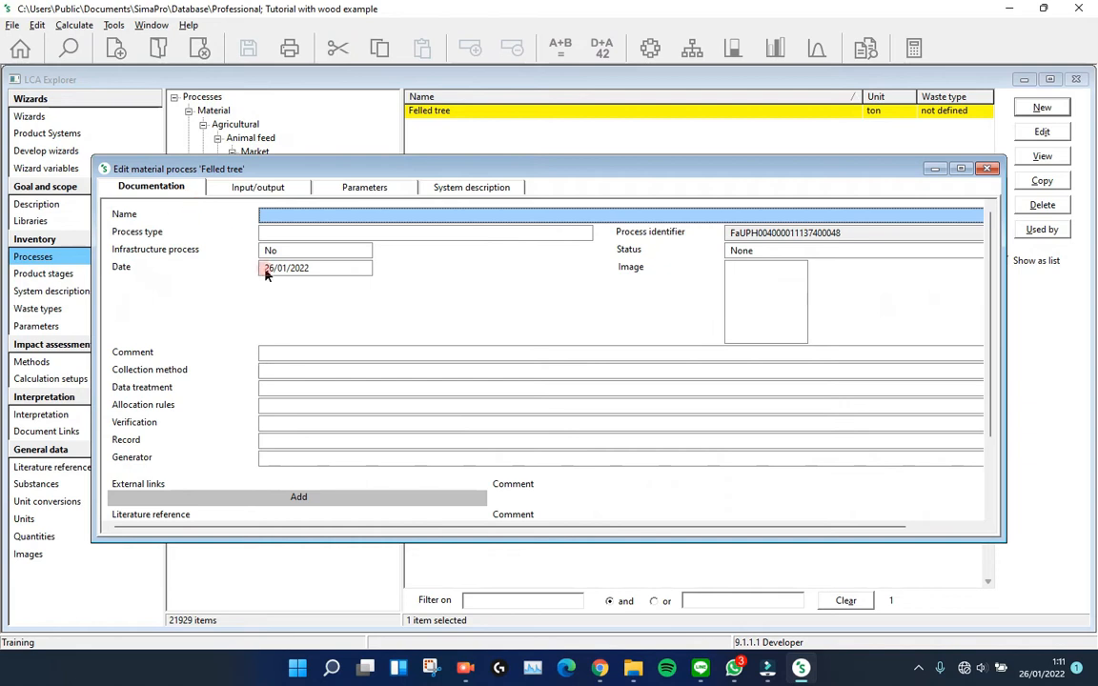